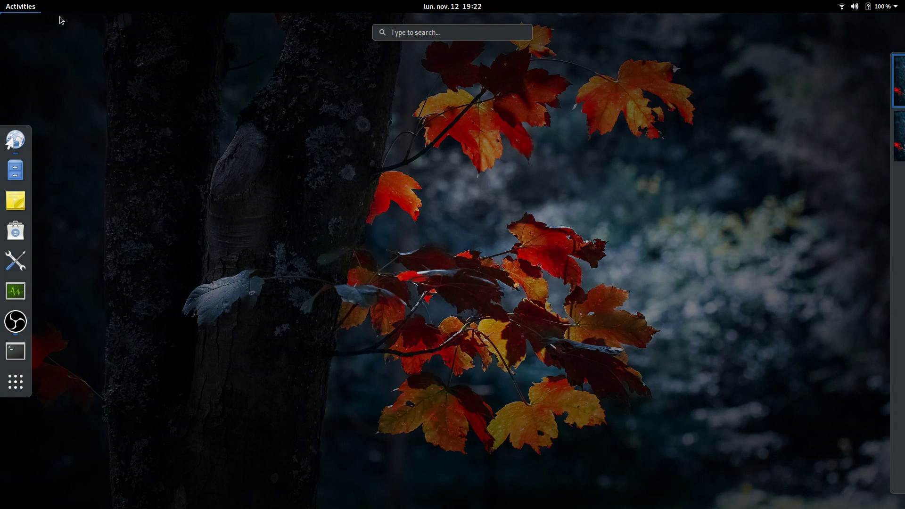
type("mov")
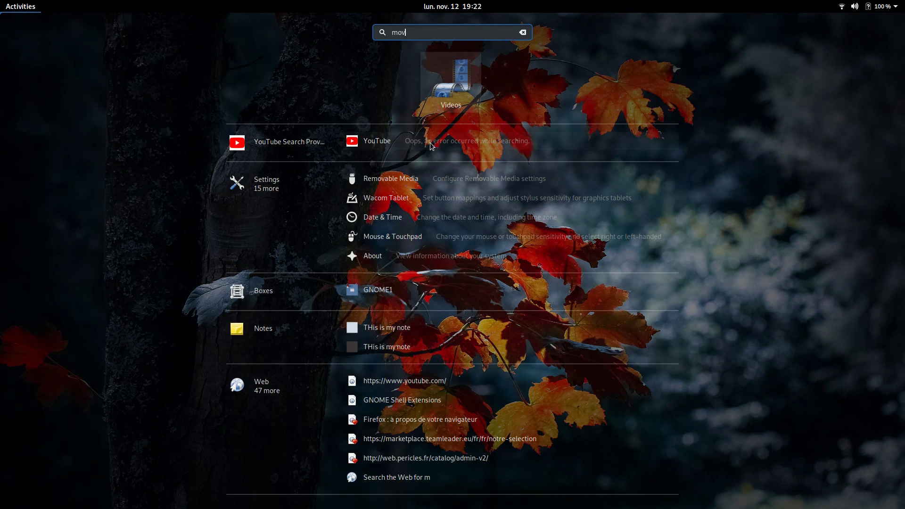
scroll(523, 224, "down", 3)
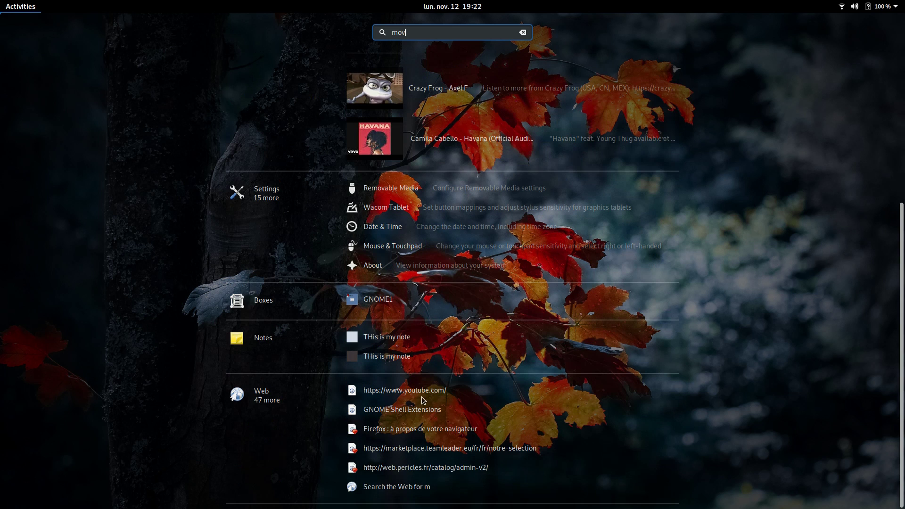
scroll(423, 401, "up", 5)
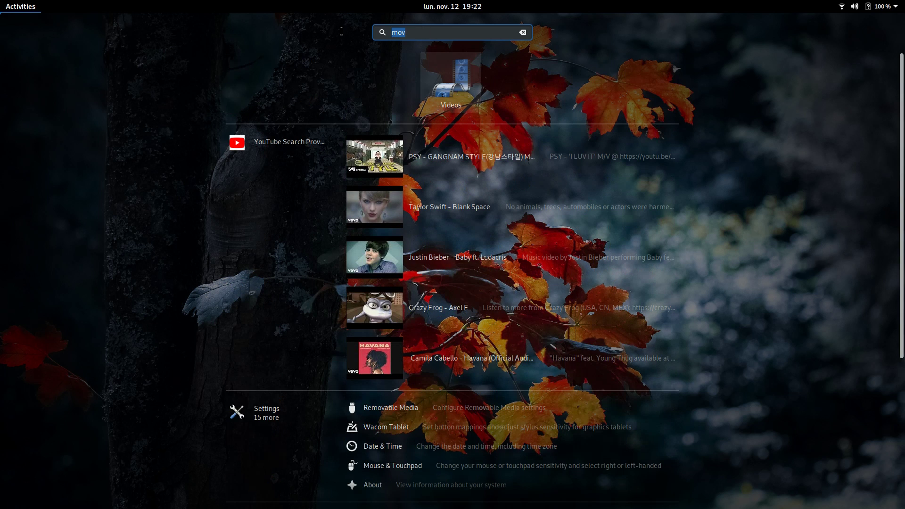
type("firefox")
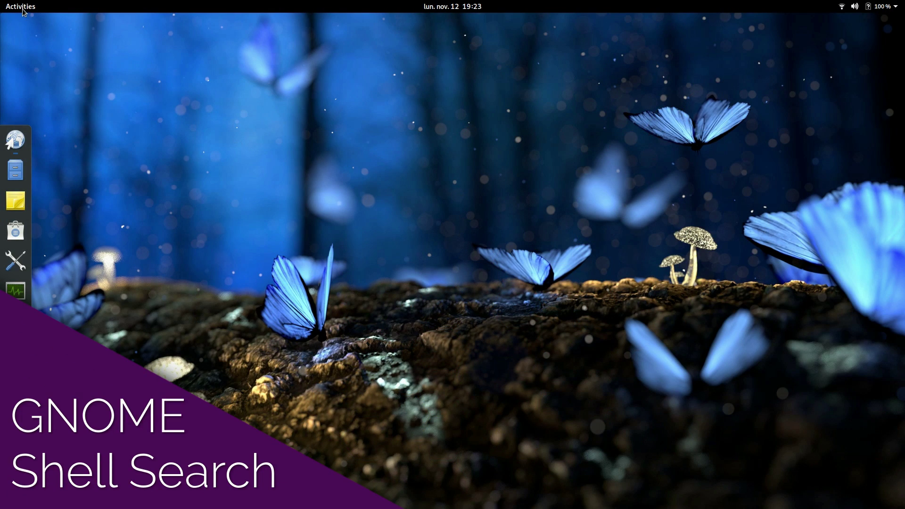
Toggle the Activities overview open and closed, then reopen it to search for 'firefo'.
left_click(23, 11)
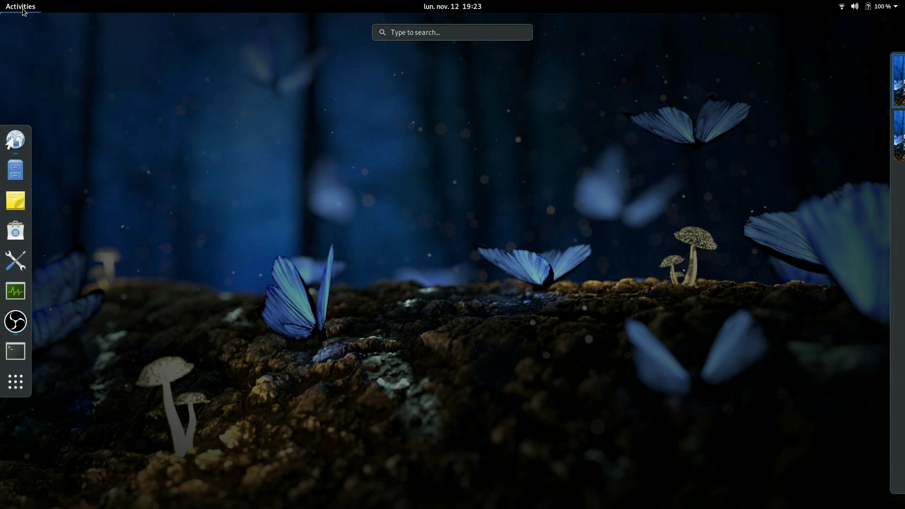
left_click(23, 11)
left_click(23, 11)
type("firefo")
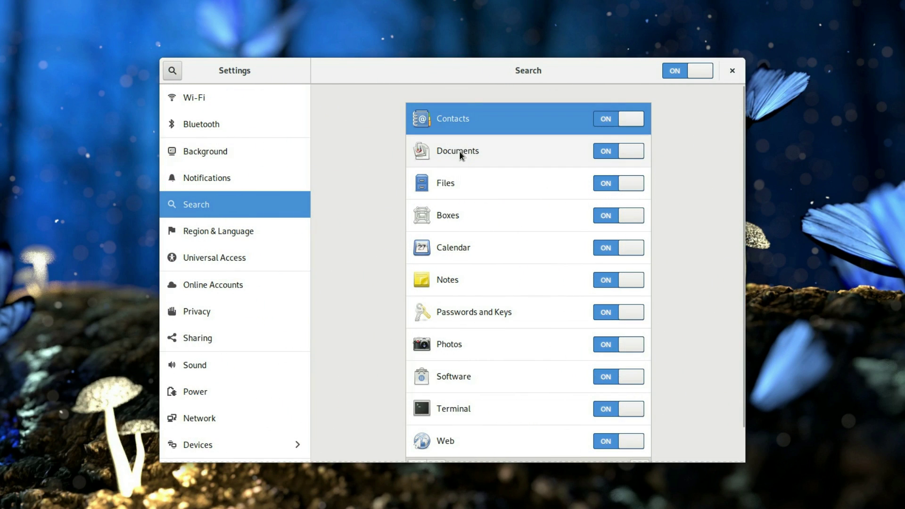
Step through the search provider rows from Documents and Files down to Terminal and Web.
left_click(458, 151)
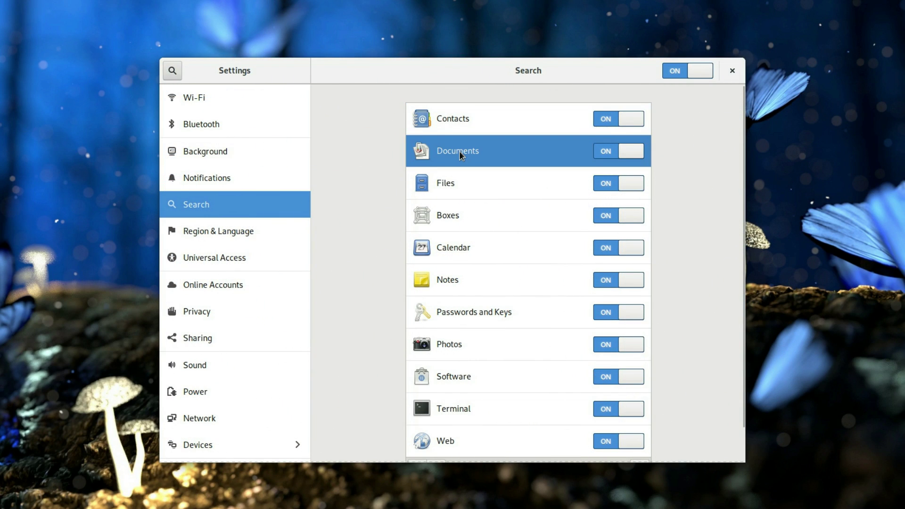
left_click(487, 170)
key("Down")
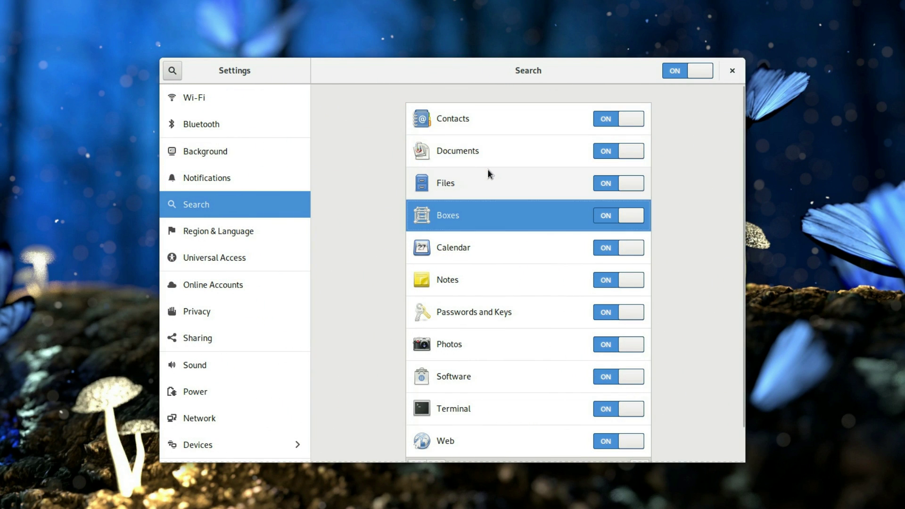
key("Down")
key("Down")
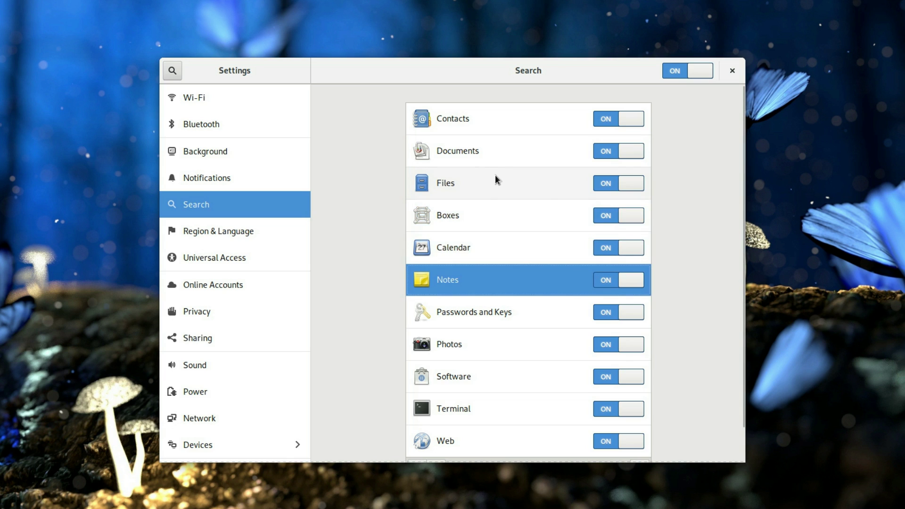
key("Down")
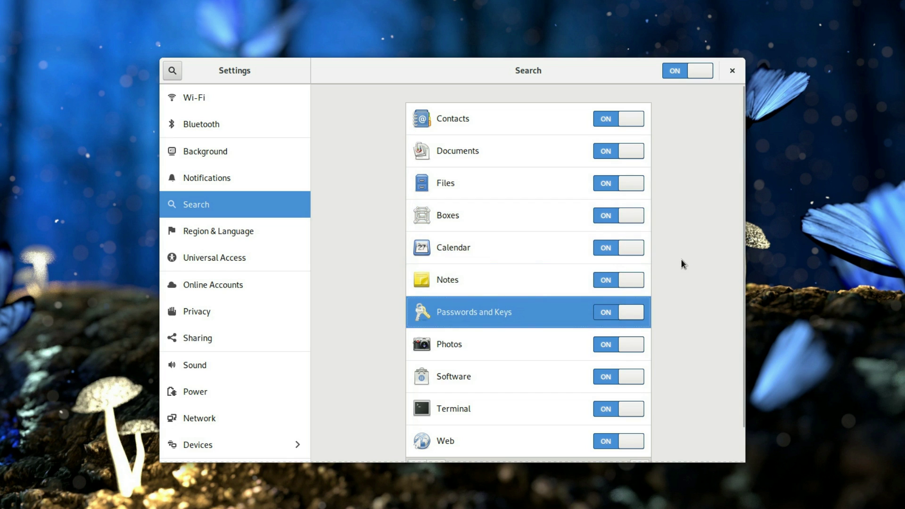
scroll(532, 266, "down", 2)
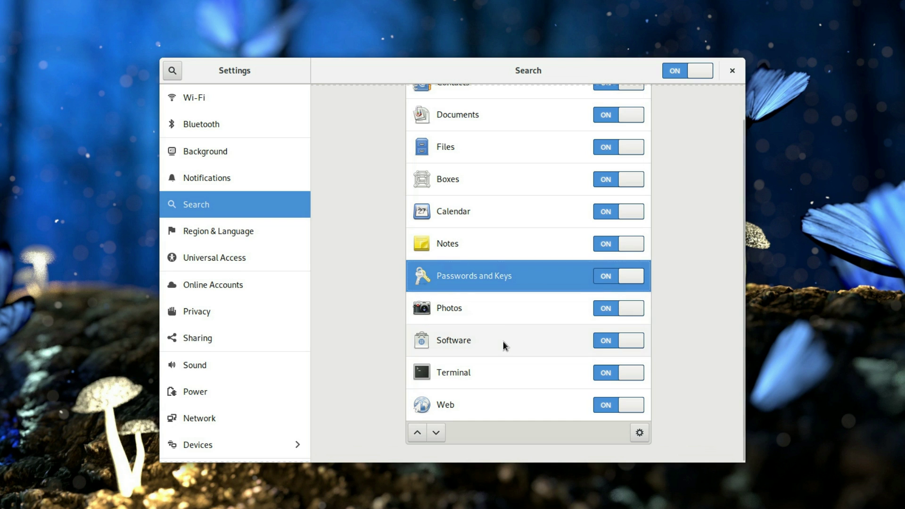
left_click(531, 343)
left_click(520, 369)
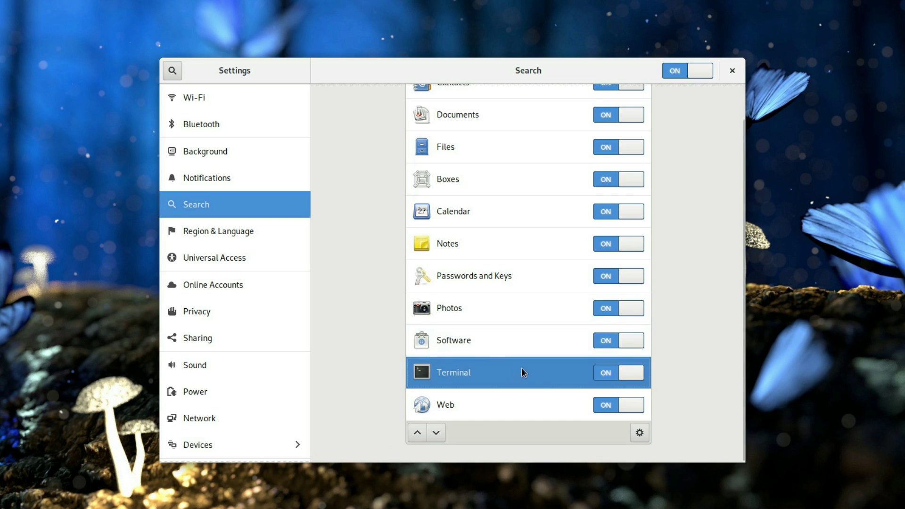
left_click(523, 402)
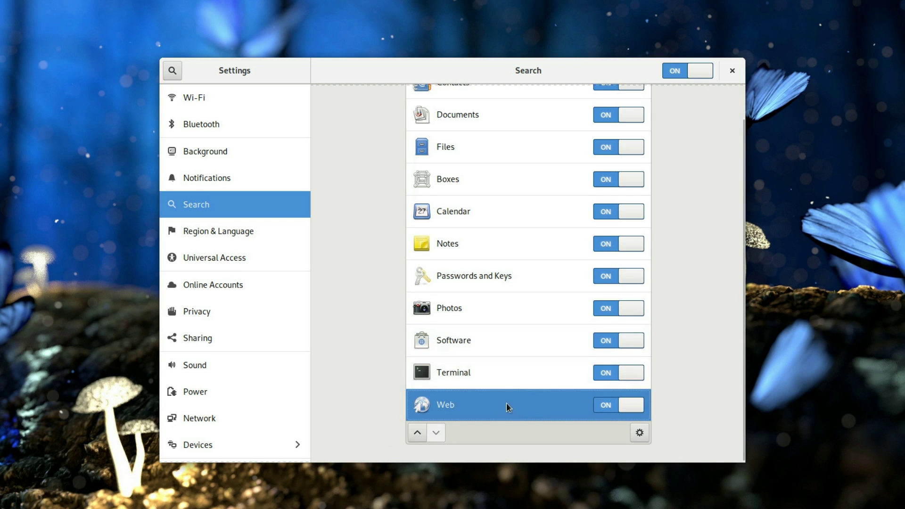
Open the Search Locations settings and view the Bookmarks and Other locations.
left_click(641, 433)
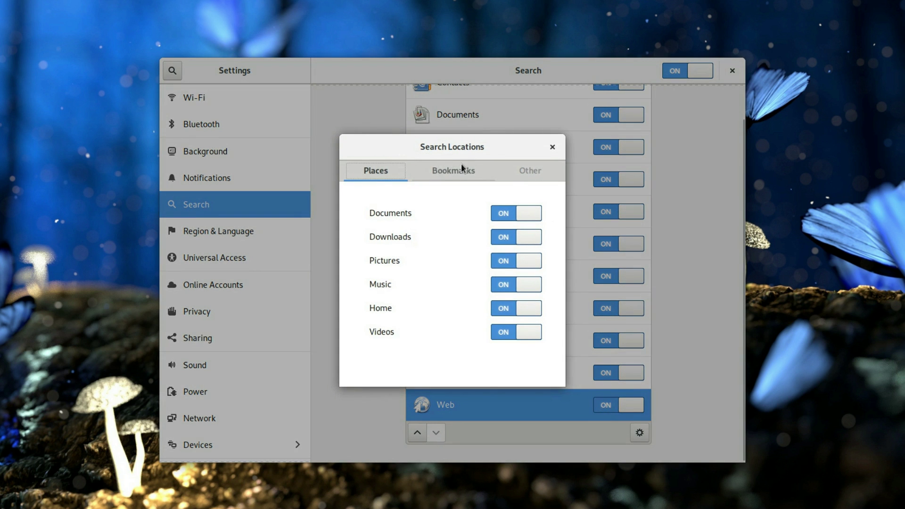
left_click(453, 171)
left_click(523, 171)
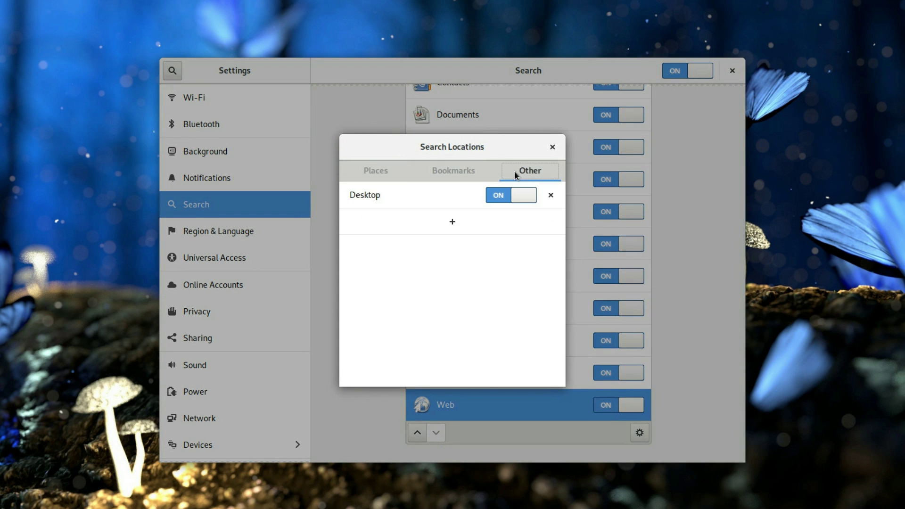
Close the Search Locations window.
left_click(554, 147)
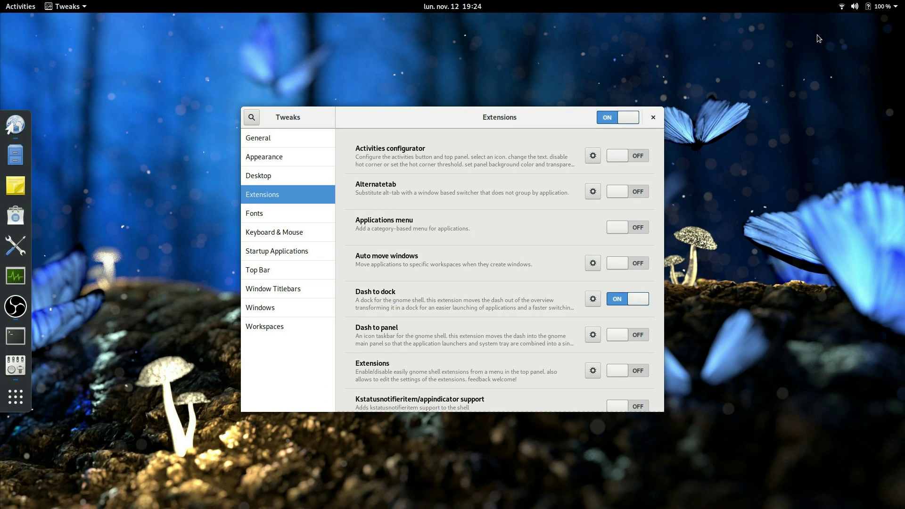
scroll(488, 191, "down", 3)
scroll(487, 191, "down", 2)
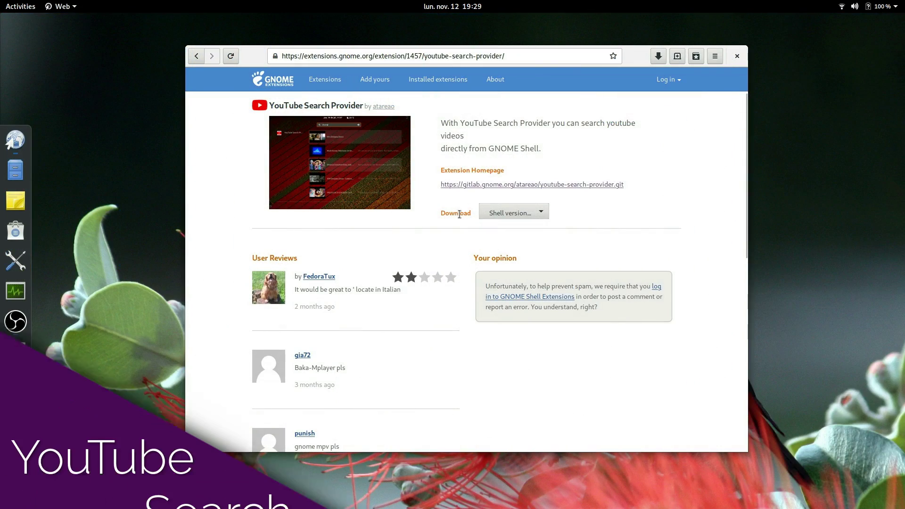
Search the overview for 'GNOME history' and play the first YouTube video result.
left_click(20, 6)
type("GN")
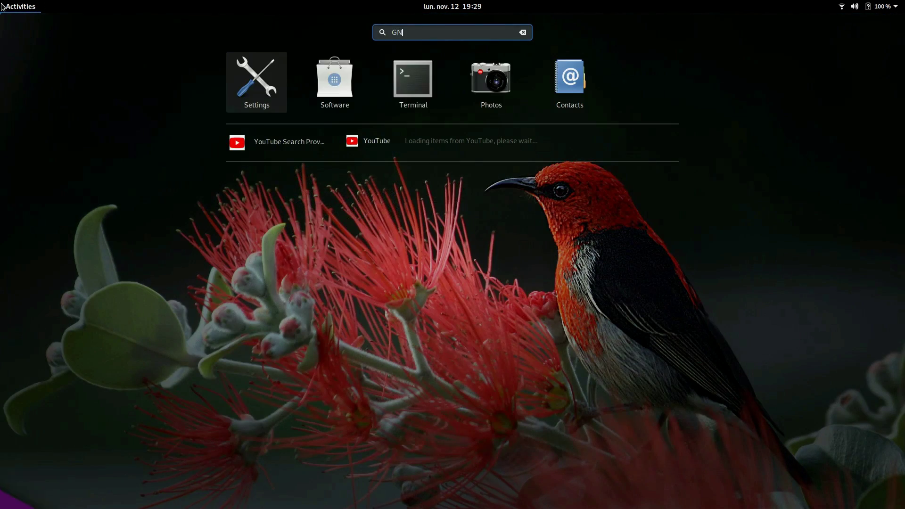
type("OME hi")
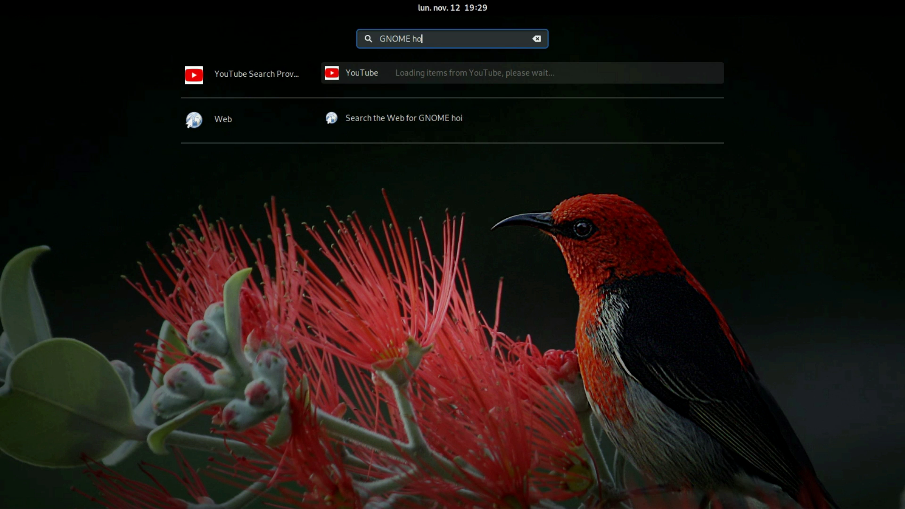
type("story")
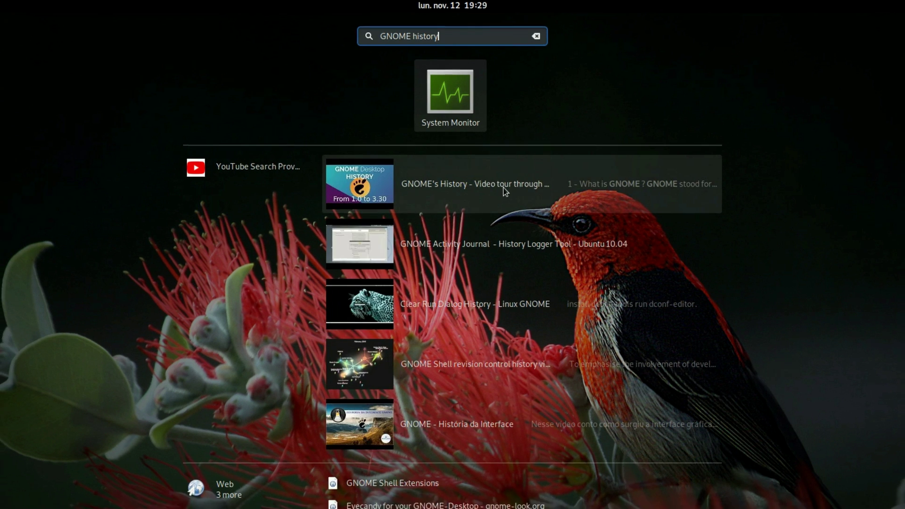
left_click(503, 187)
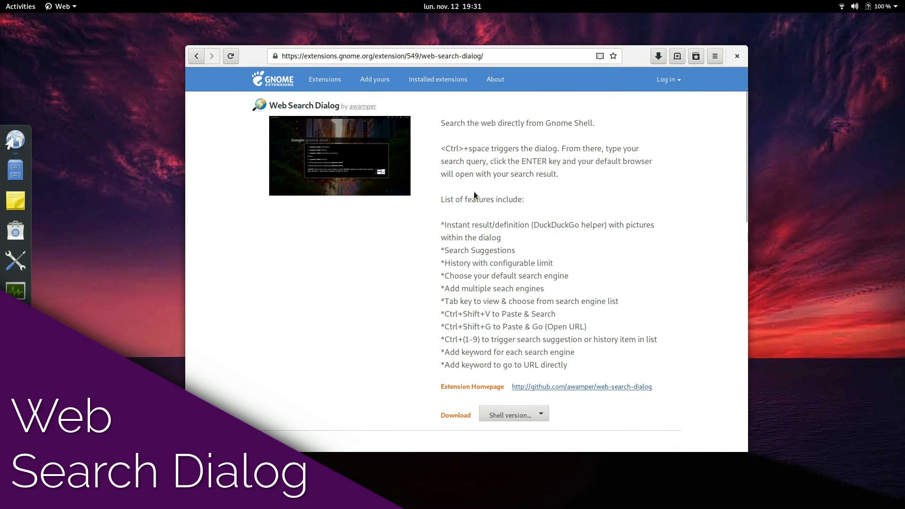
Search the overview for 'the linux experiment' and send it to a web search.
key("super")
type("the linux experiment")
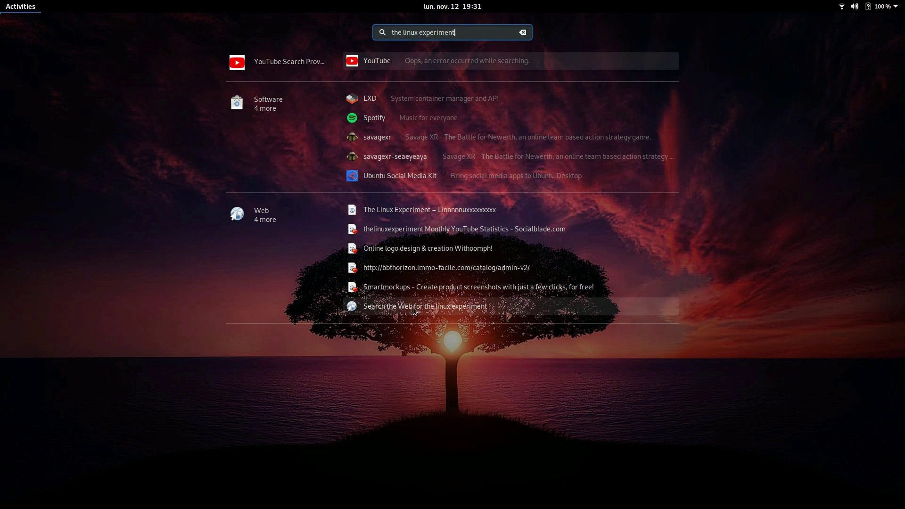
scroll(485, 312, "down", 2)
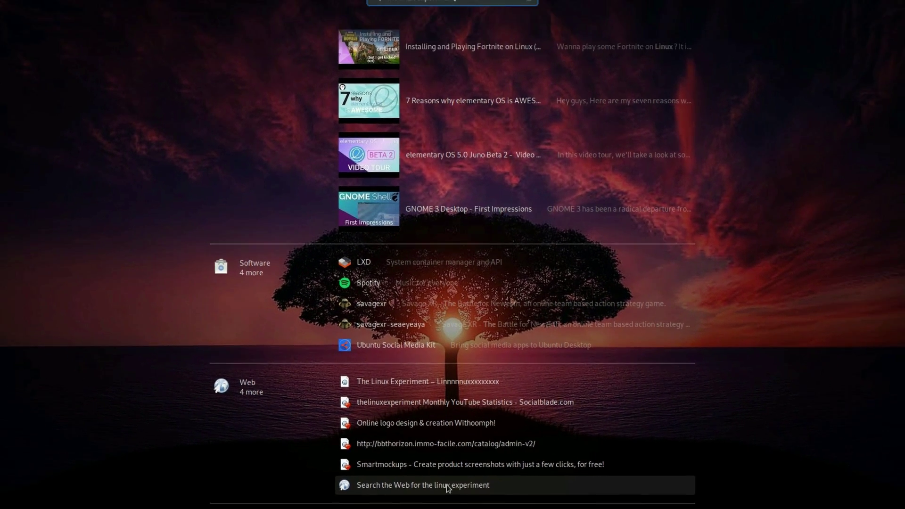
left_click(457, 483)
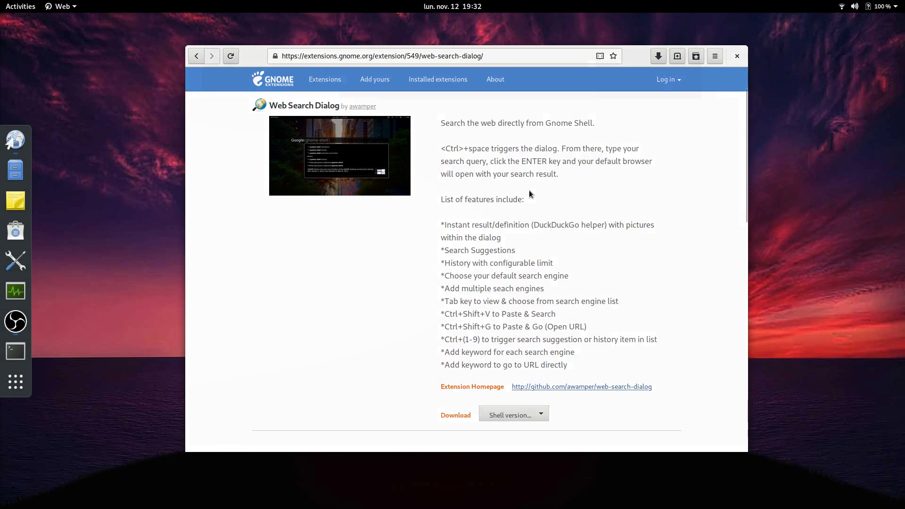
Run a DuckDuckGo search for 'the linux experiment' with Web Search Dialog, keeping DuckDuckGo as default.
key("ctrl+space")
type("the")
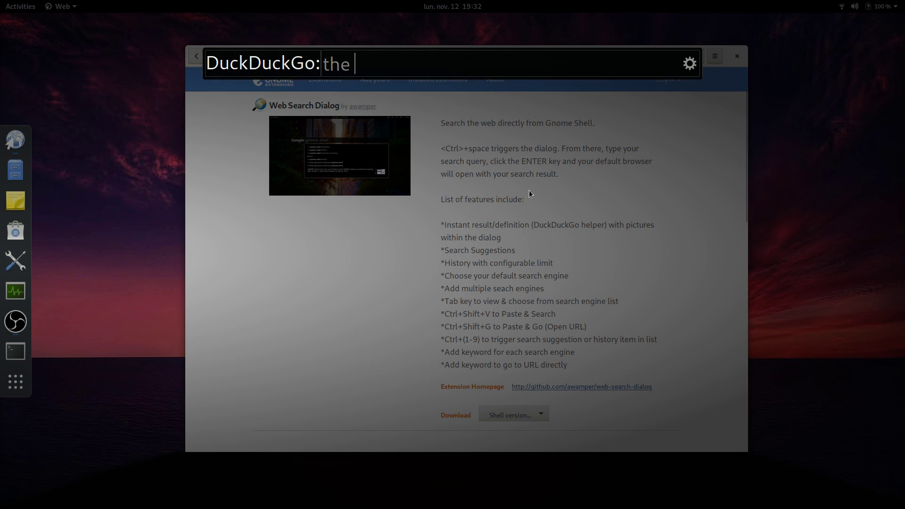
type(" linux experiment")
key("Return")
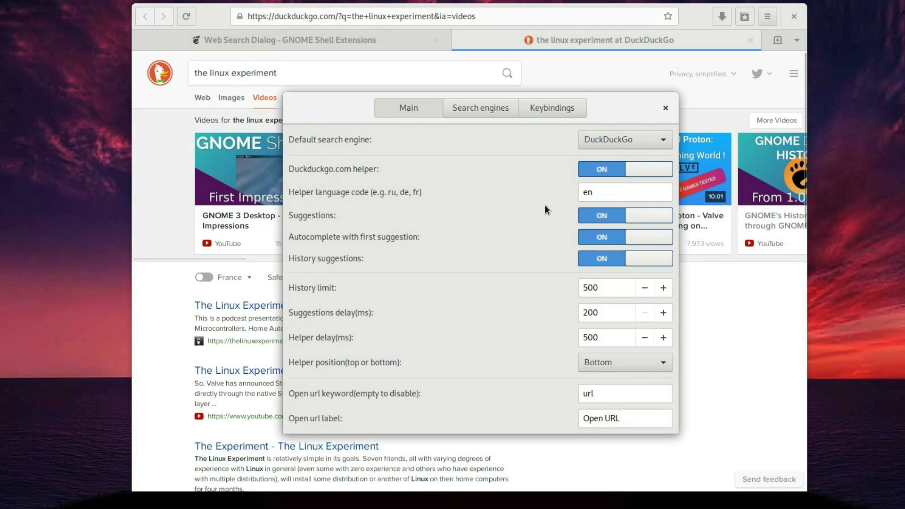
left_click(648, 143)
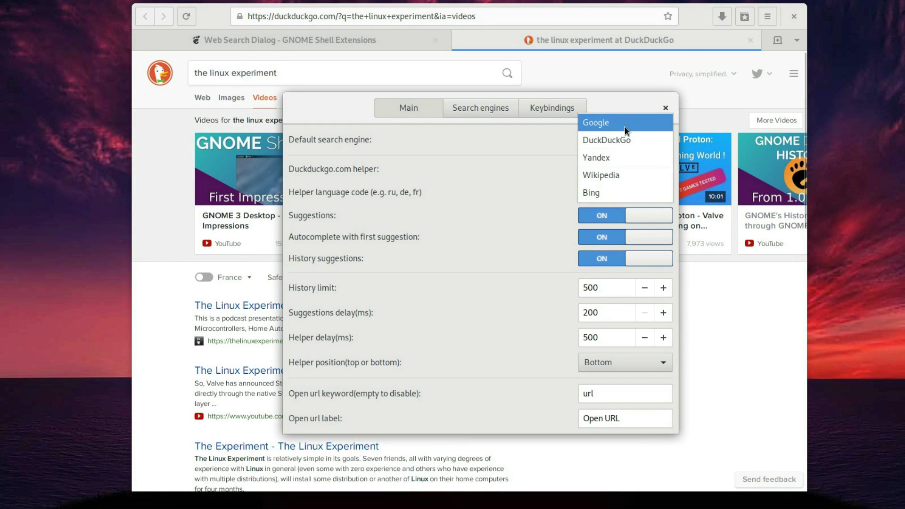
left_click(524, 145)
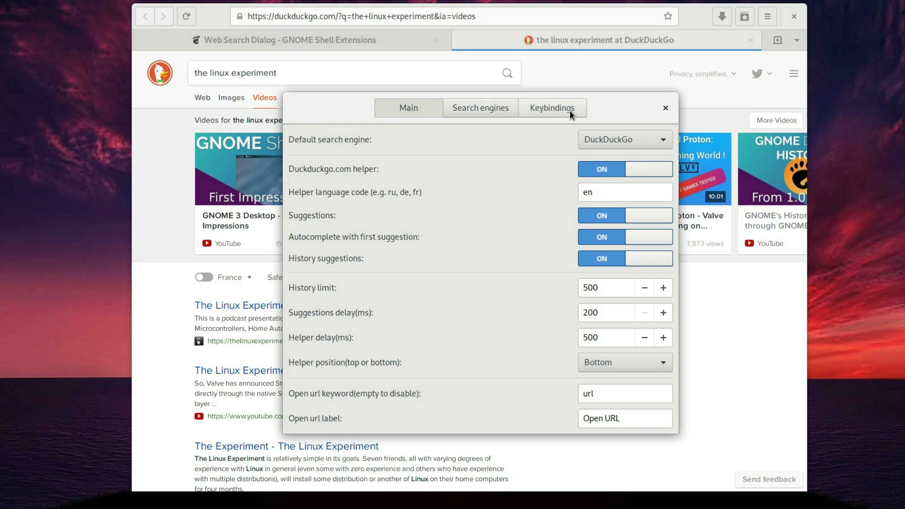
View the keybinding settings, then raise the Asana board window using the Super+W switcher.
left_click(552, 108)
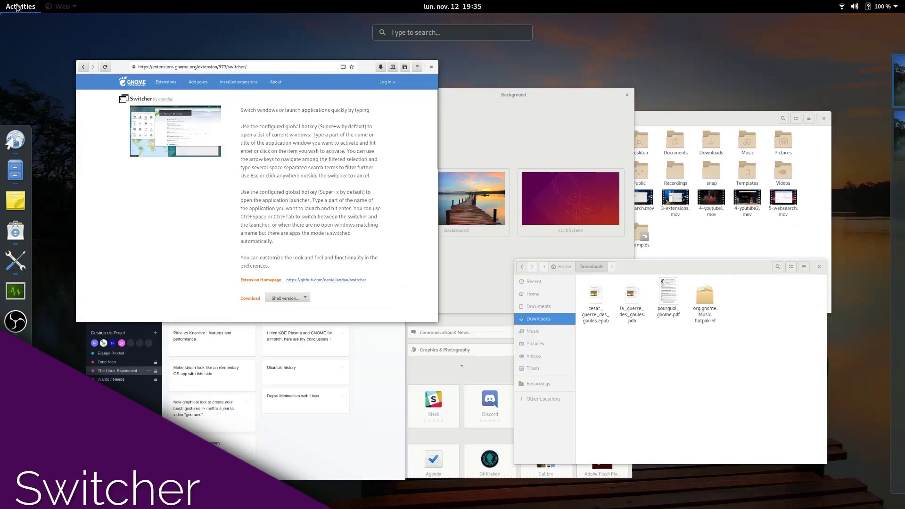
left_click(21, 6)
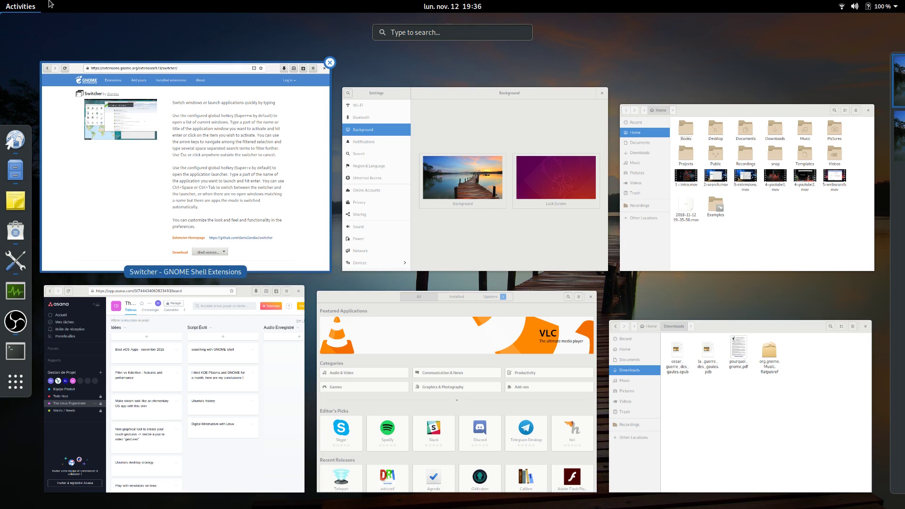
left_click(190, 78)
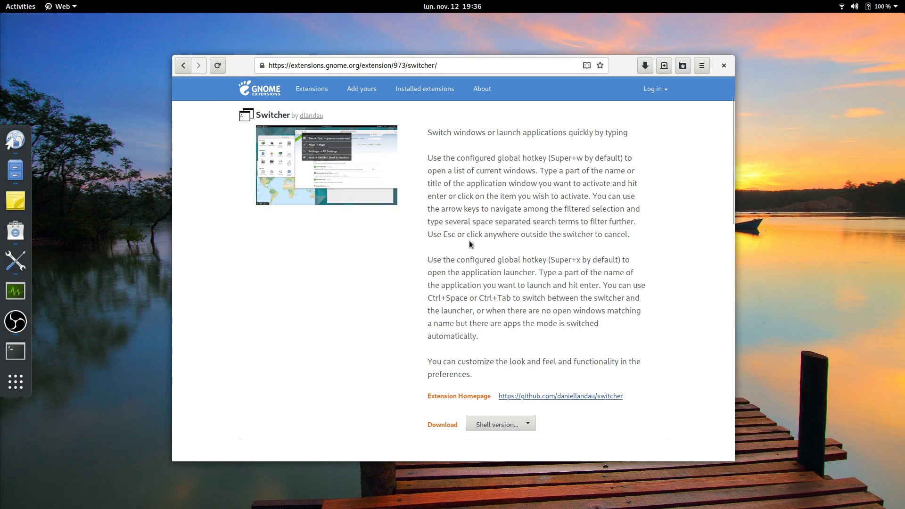
key("super+w")
type("asana")
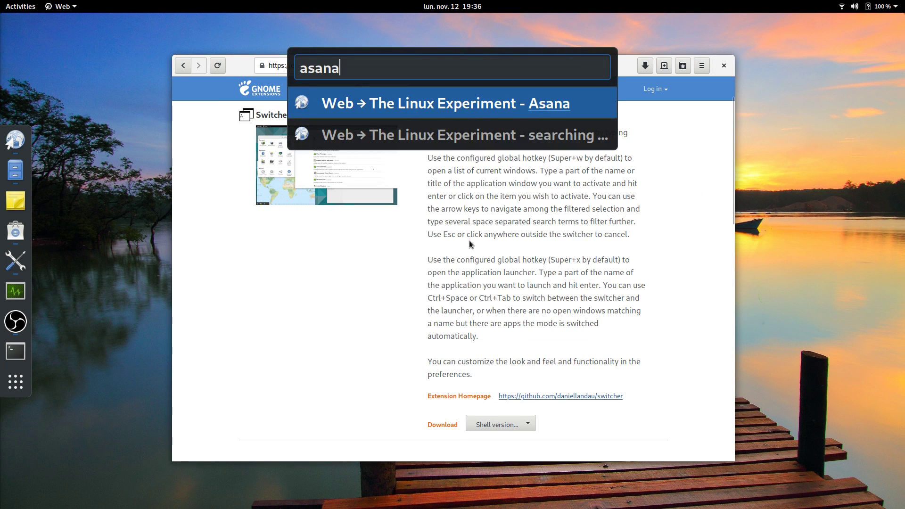
key("Return")
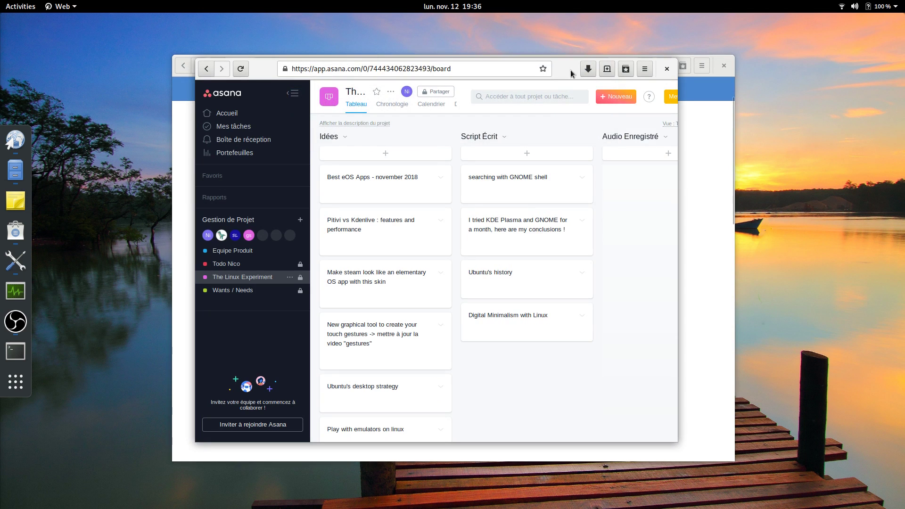
Set the Switcher's maximum width to 100% and test the wider list with Super+W.
key("super+w")
type("files")
key("Return")
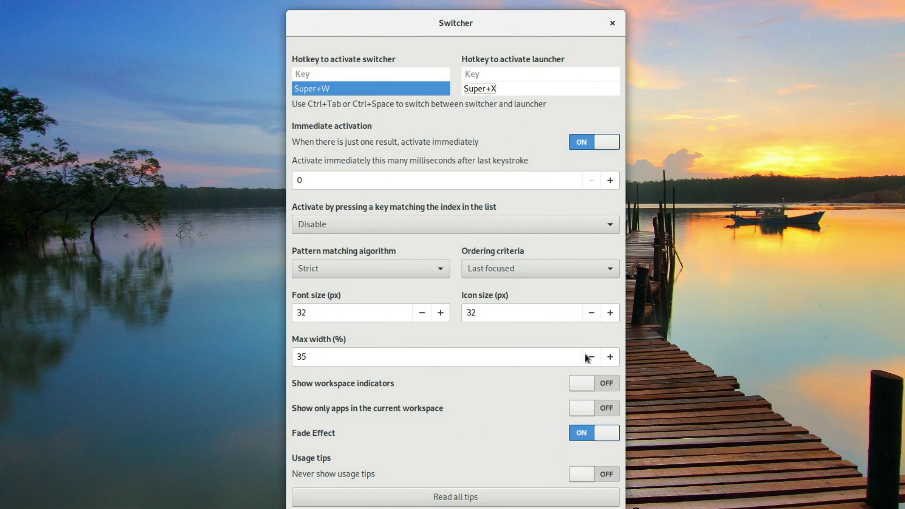
double_click(378, 356)
type("100")
key("super+w")
type("w")
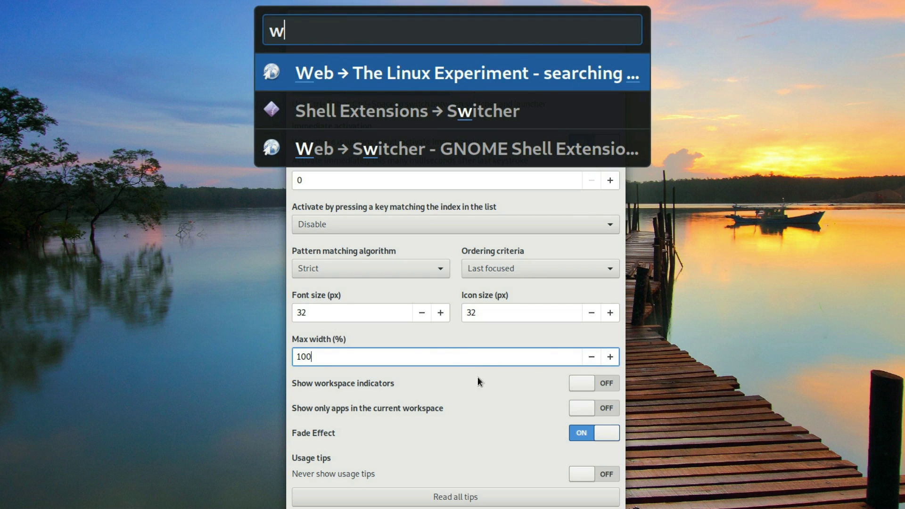
key("BackSpace")
key("Escape")
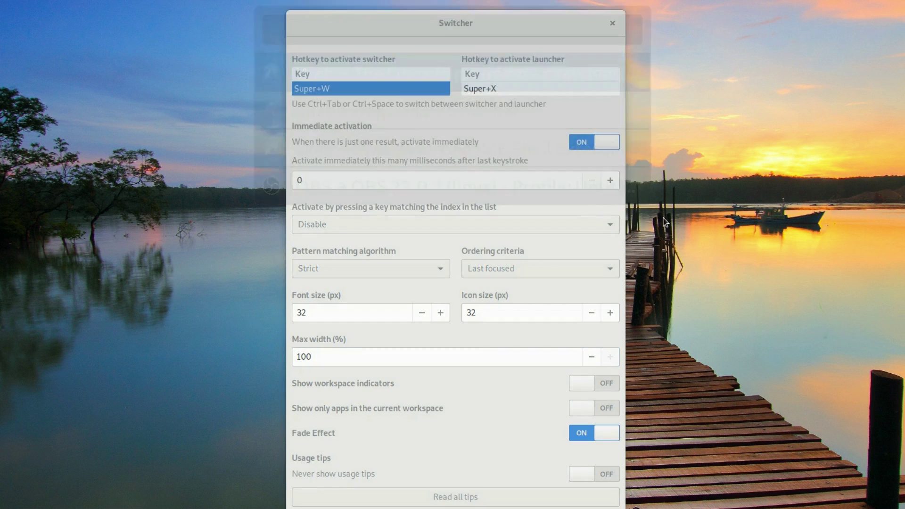
left_click(473, 24)
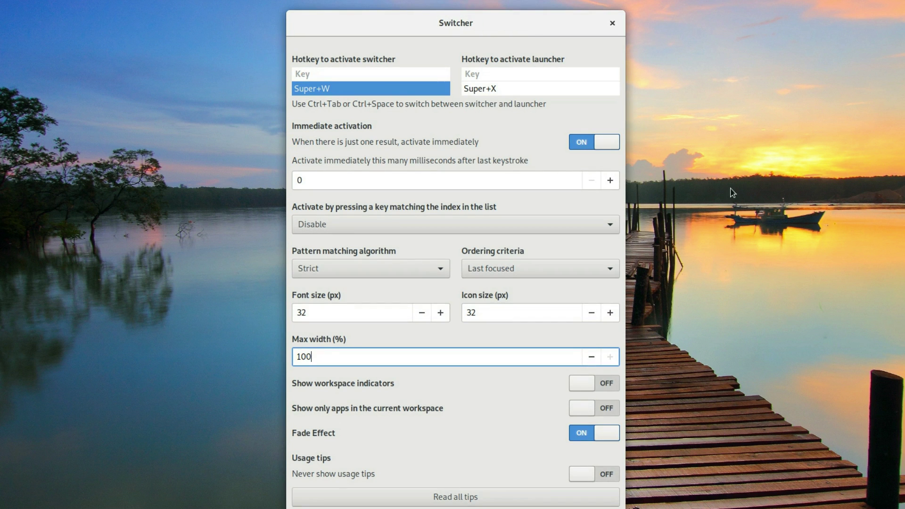
Launch Files from the app launcher, close it, then relaunch Files from overview search.
key("super+w")
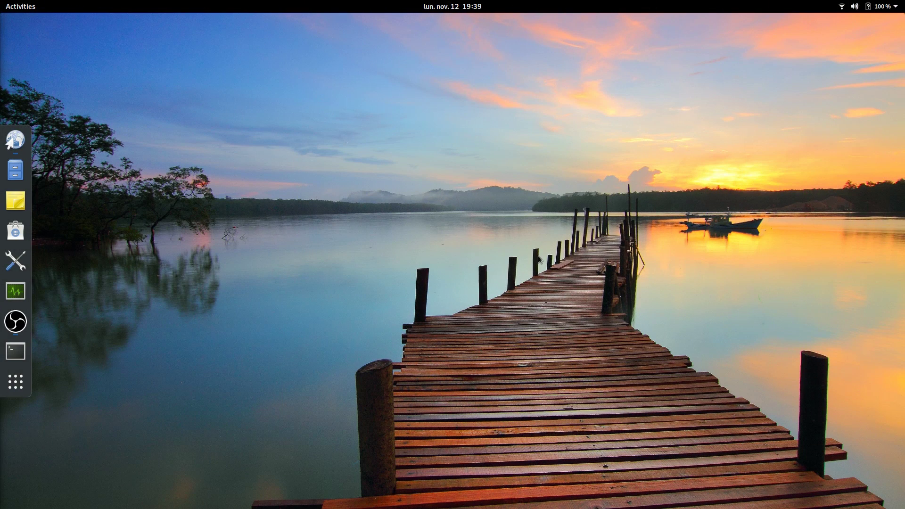
key("super+space")
type("file")
key("Return")
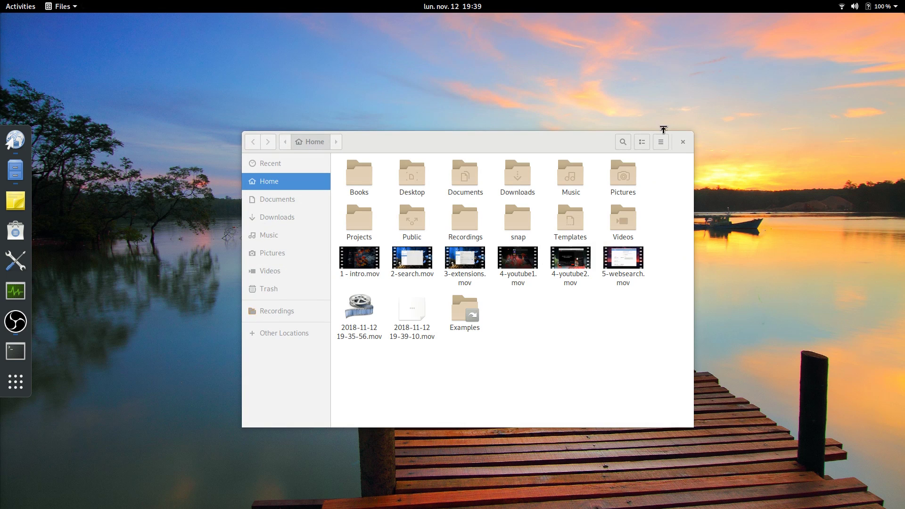
key("alt+F4")
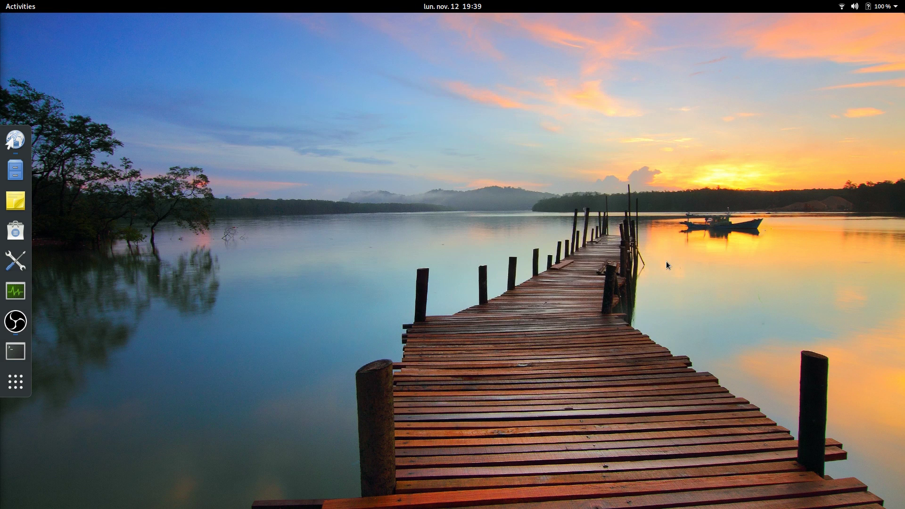
key("super")
type("files")
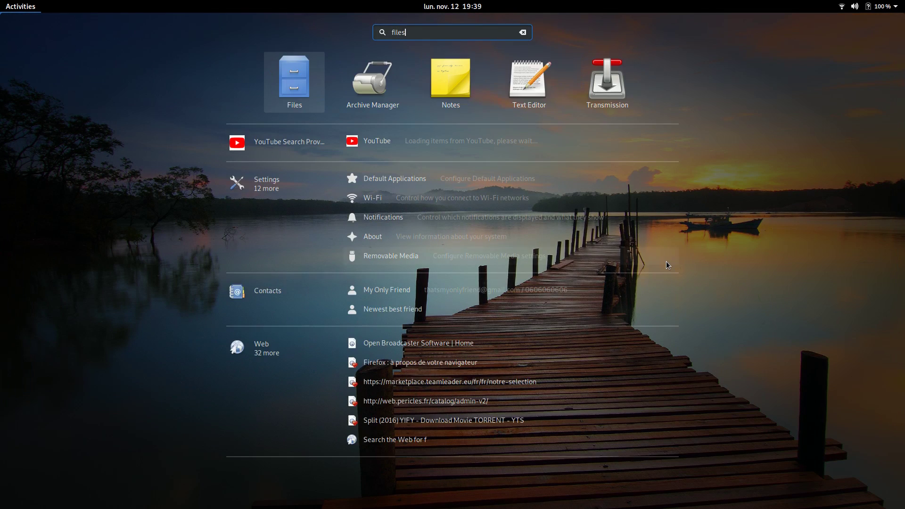
key("Return")
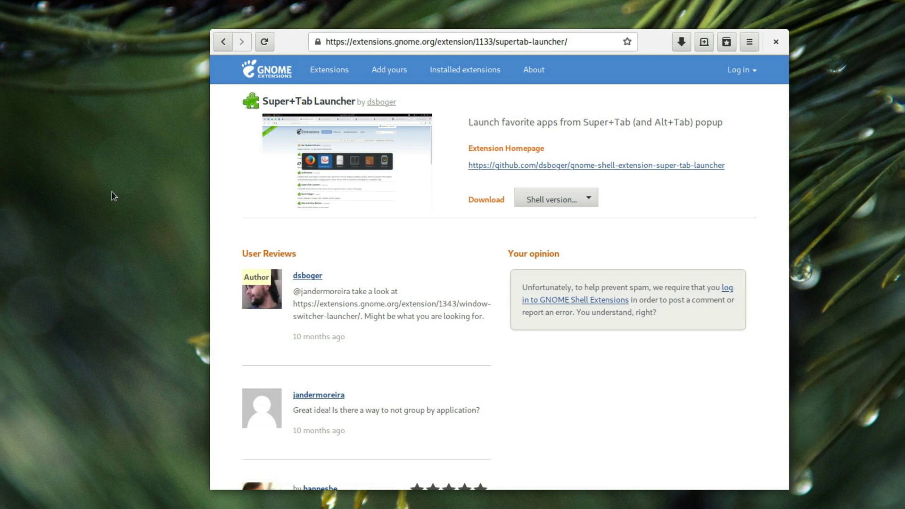
key("super+Tab")
key("Tab")
key("Tab")
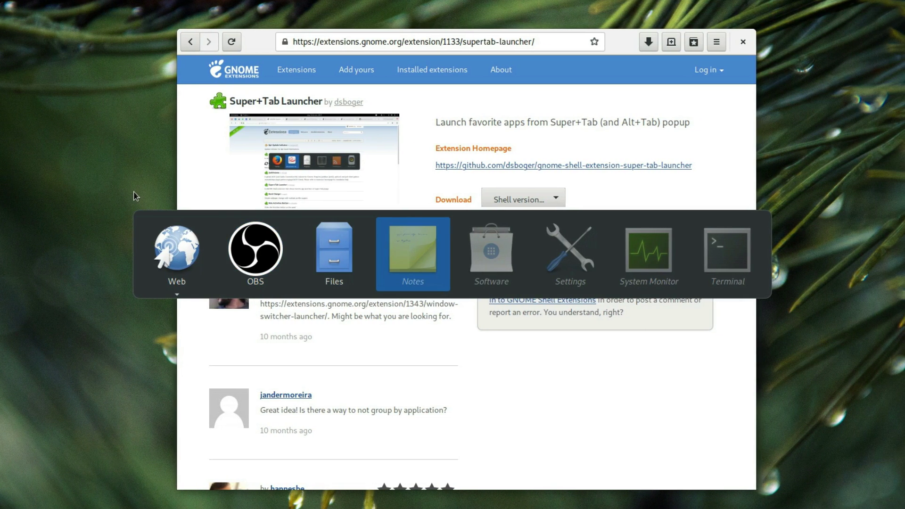
key("Tab")
key("super")
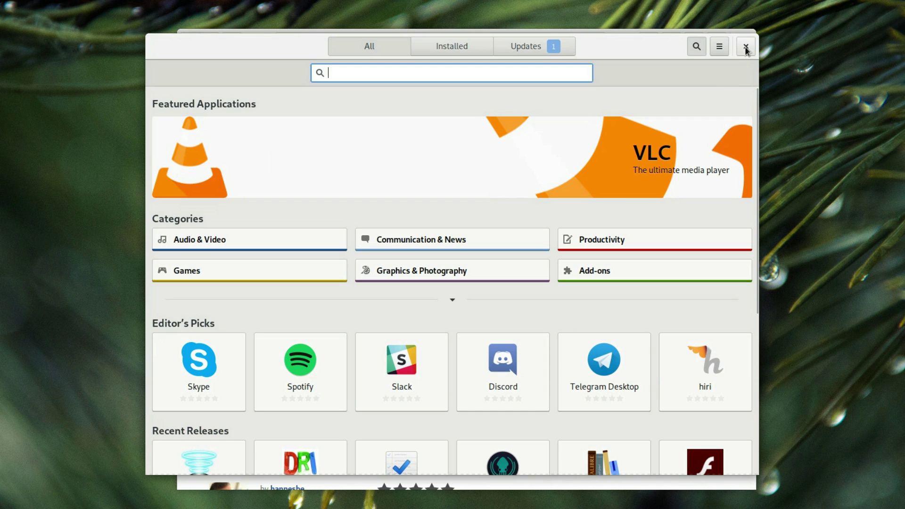
left_click(745, 46)
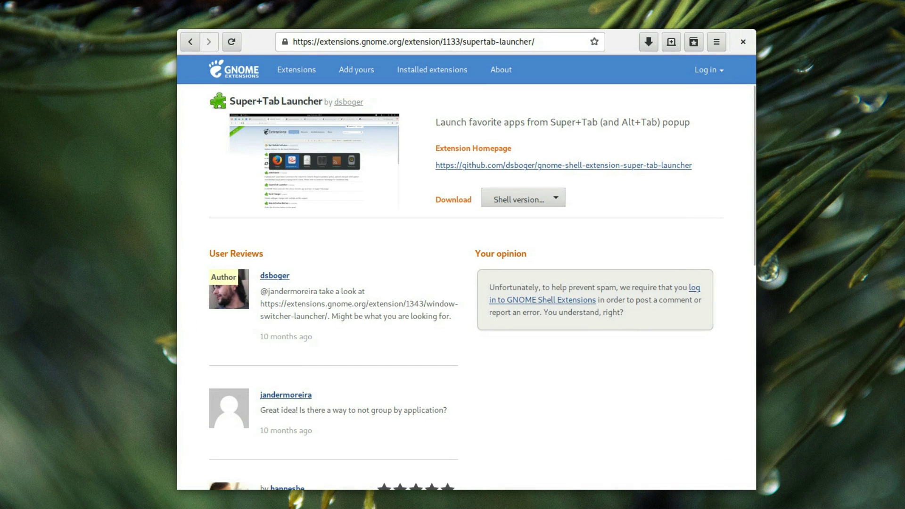
key("super")
key("super")
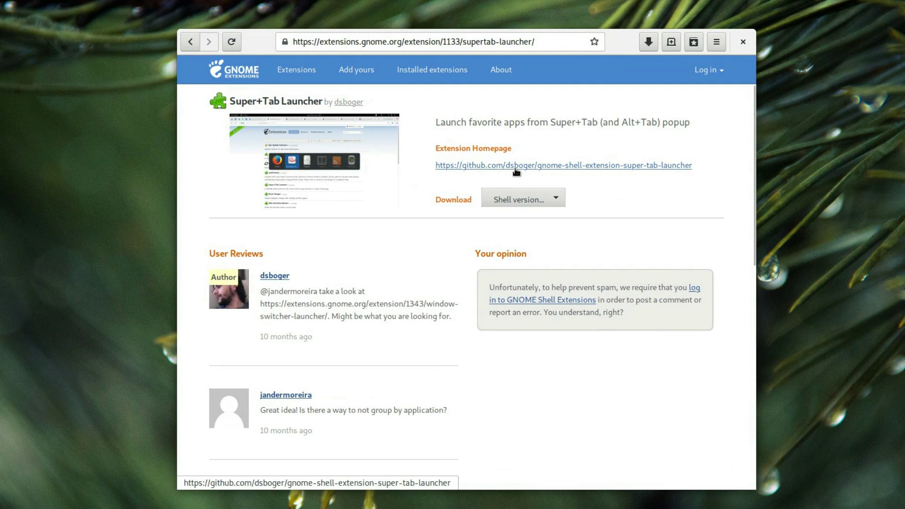
key("super+Tab")
key("Tab")
key("Tab")
key("Tab")
key("Tab")
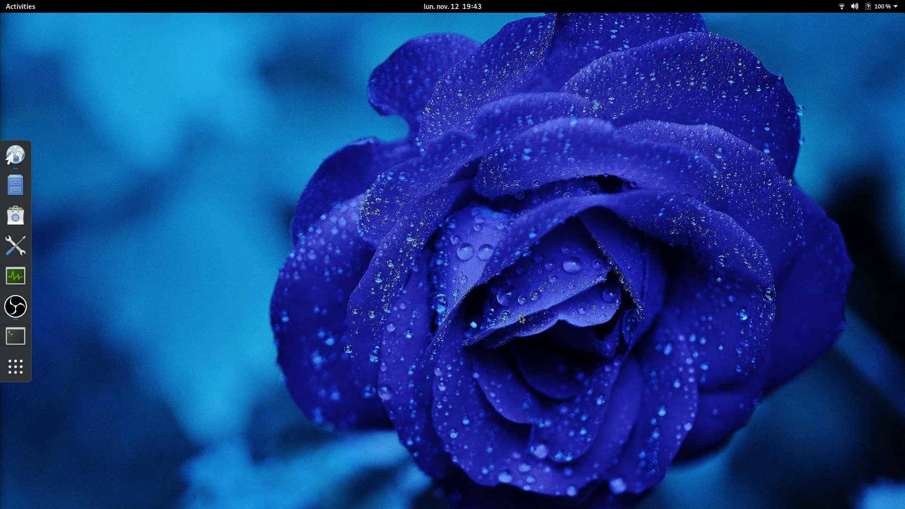
Launch Files and Software with Super+Tab, and snap Software to the right.
key("super+Tab")
key("Tab")
key("super+Tab")
key("Tab")
key("Tab")
type("t")
key("super+Right")
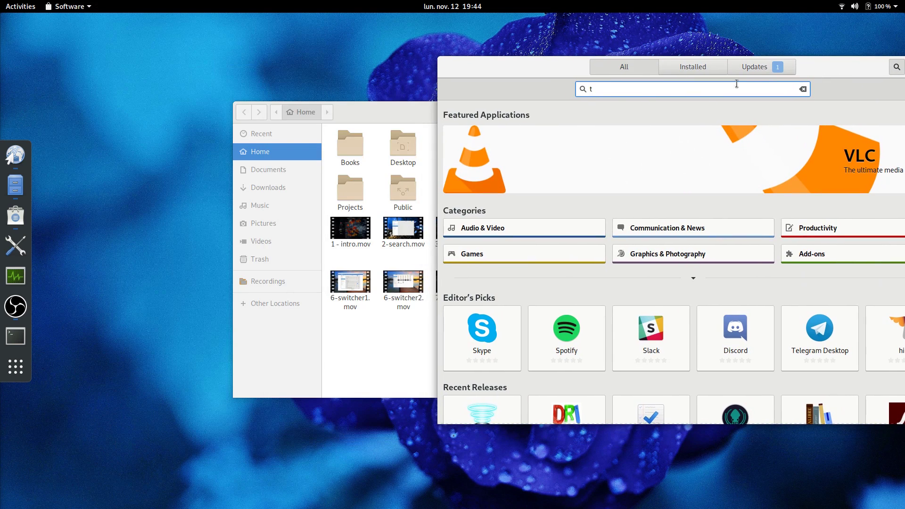
Bring Files forward, then use window switcher searches to raise Software and then Files.
left_click(422, 119)
key("super+space")
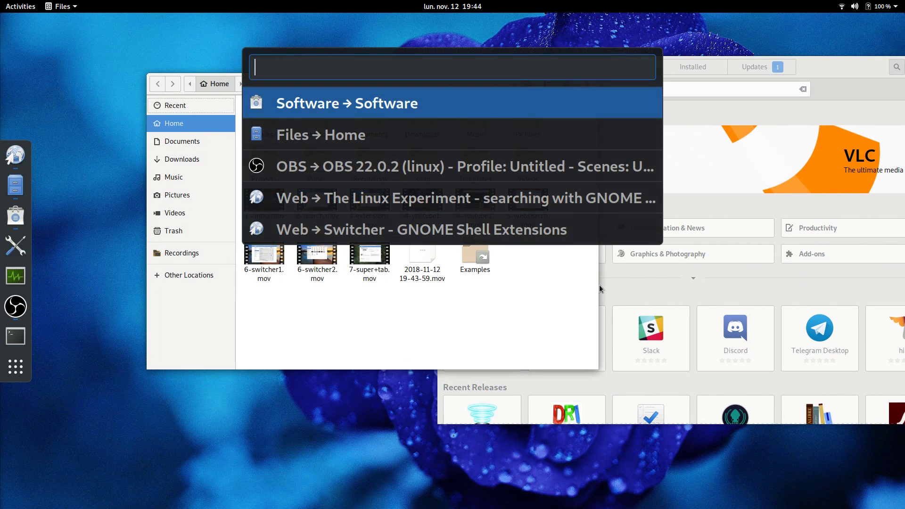
type("t")
key("Return")
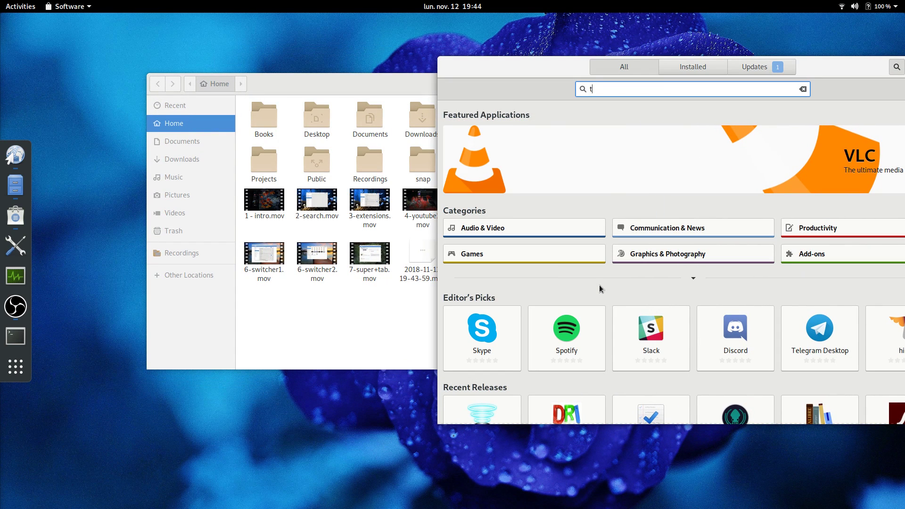
key("super+space")
type("fi")
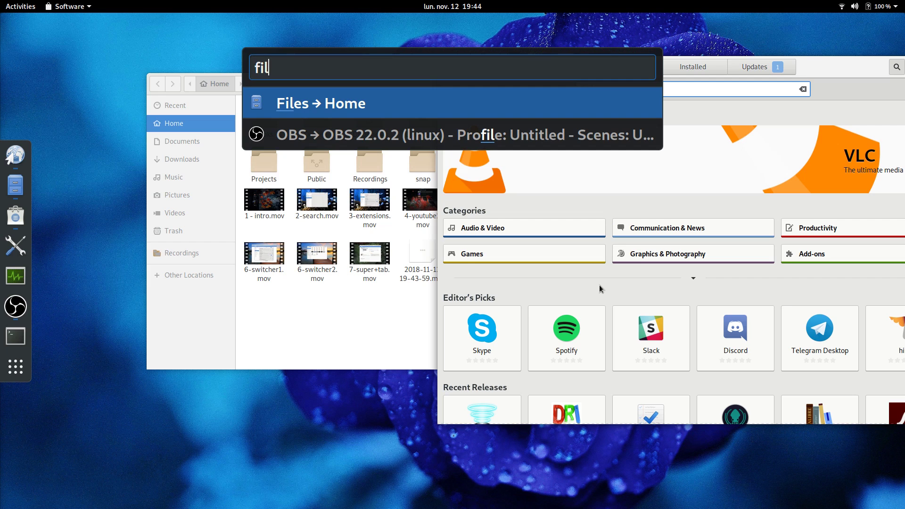
type("le")
key("Return")
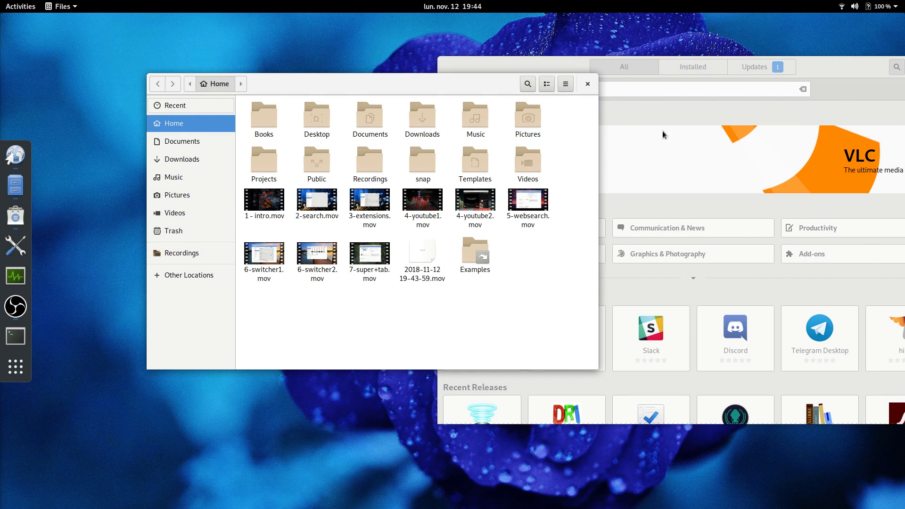